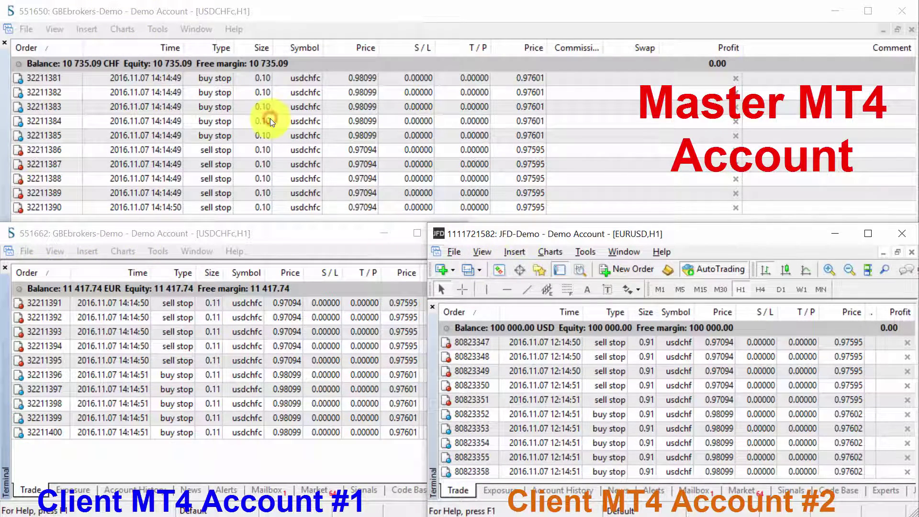
Hide the JFD terminal's Standard, Charts, Line Studies and Timeframes toolbars, then bring the master terminal forward.
click(479, 250)
mouse_move(526, 291)
click(622, 291)
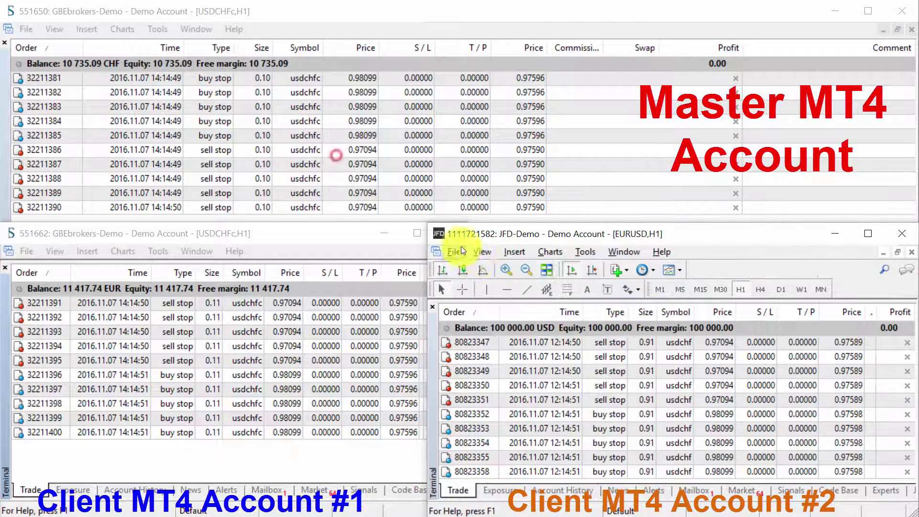
click(481, 251)
click(630, 306)
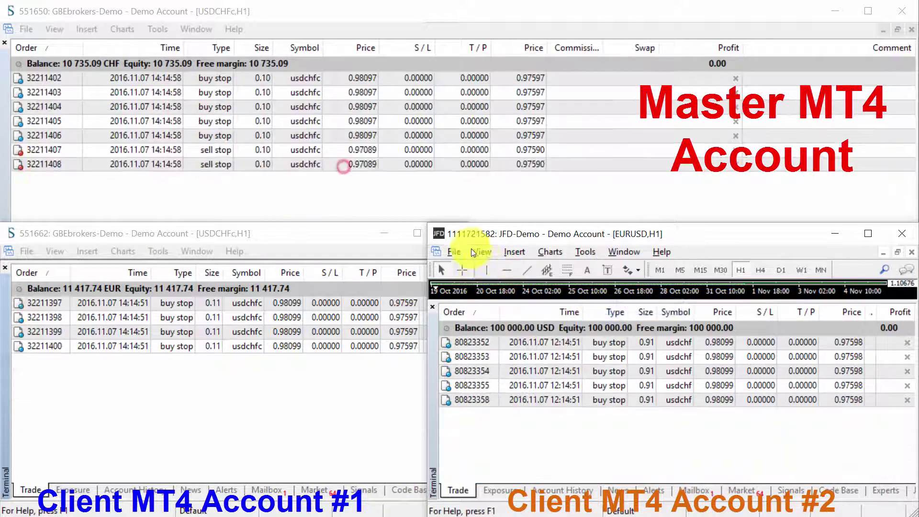
click(481, 251)
click(636, 325)
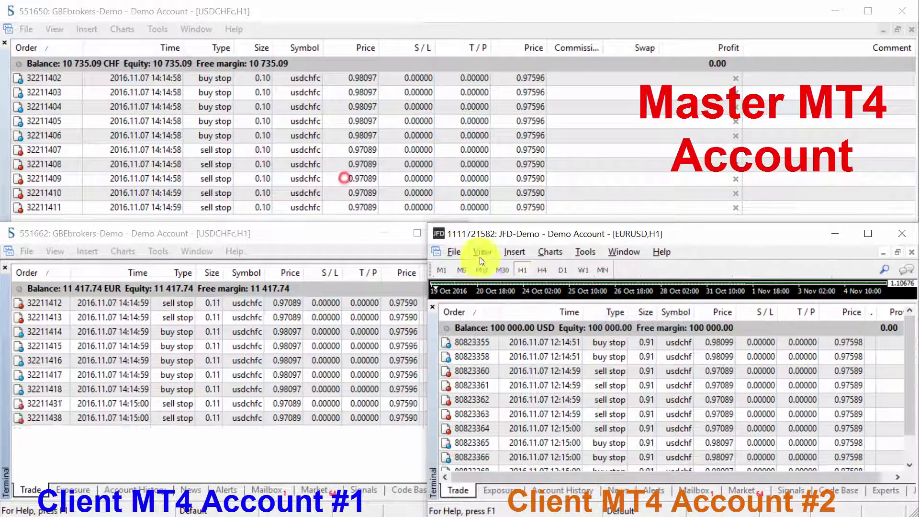
click(481, 251)
click(621, 340)
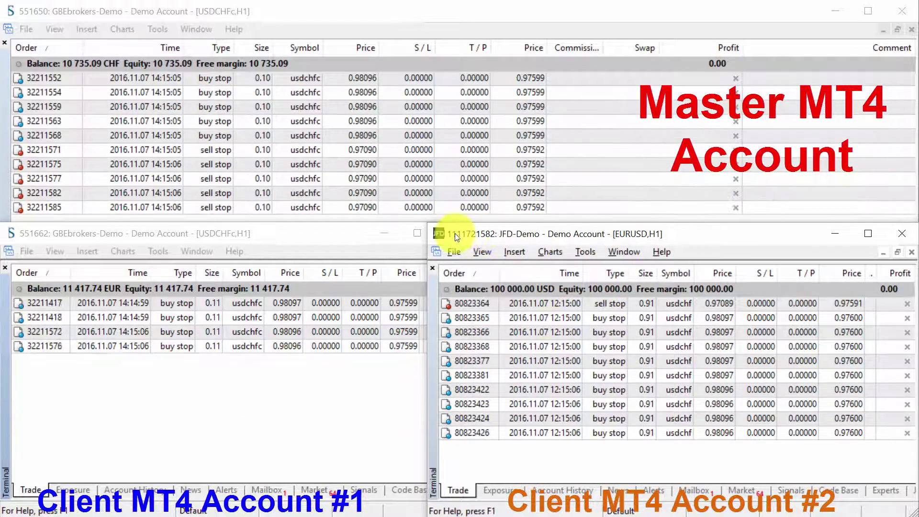
click(368, 13)
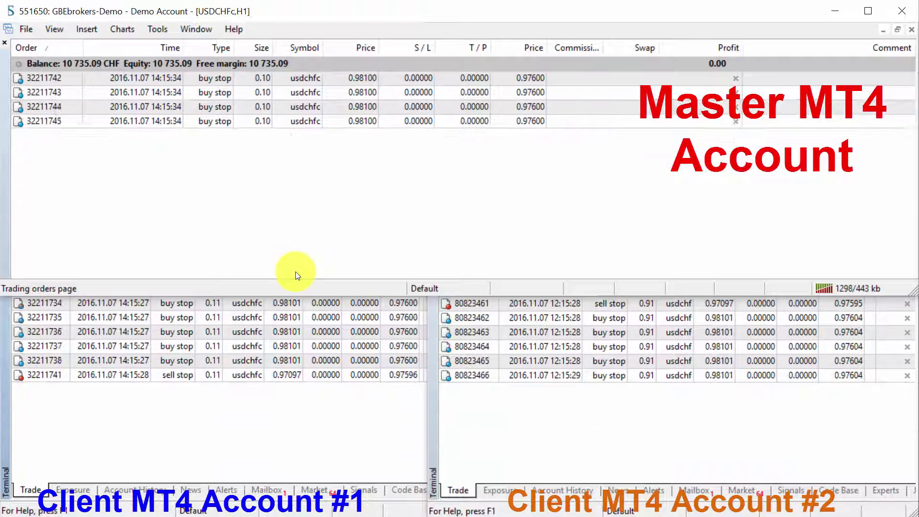
Raise the Client #1 terminal, dismiss its profiles list, then raise the JFD Client #2 terminal.
click(187, 512)
click(161, 478)
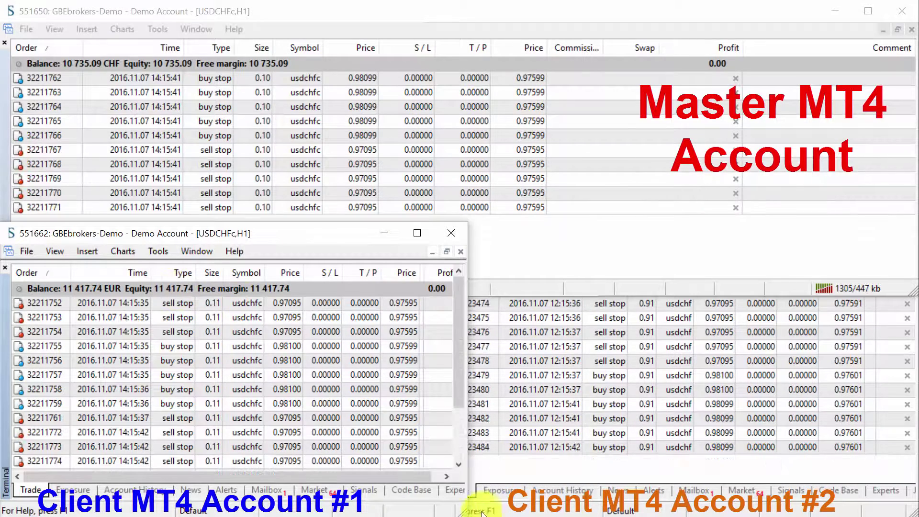
click(510, 447)
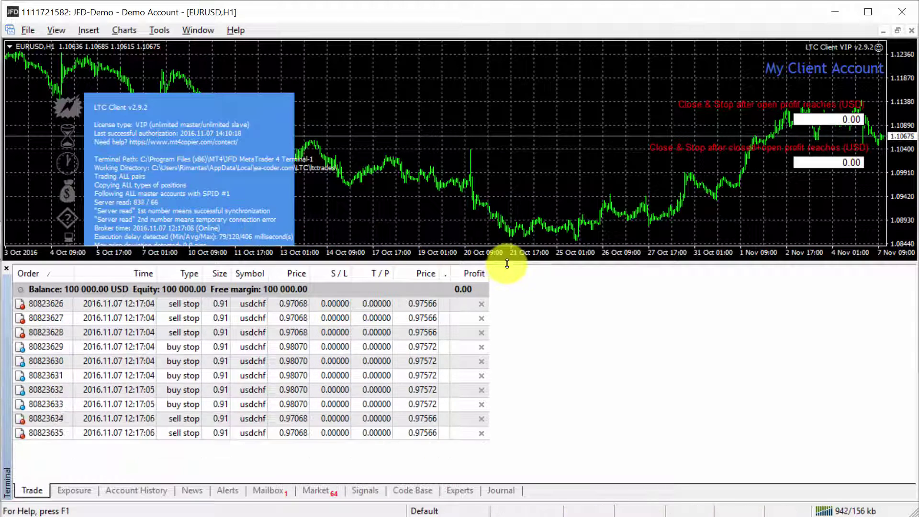
drag(523, 262, 536, 427)
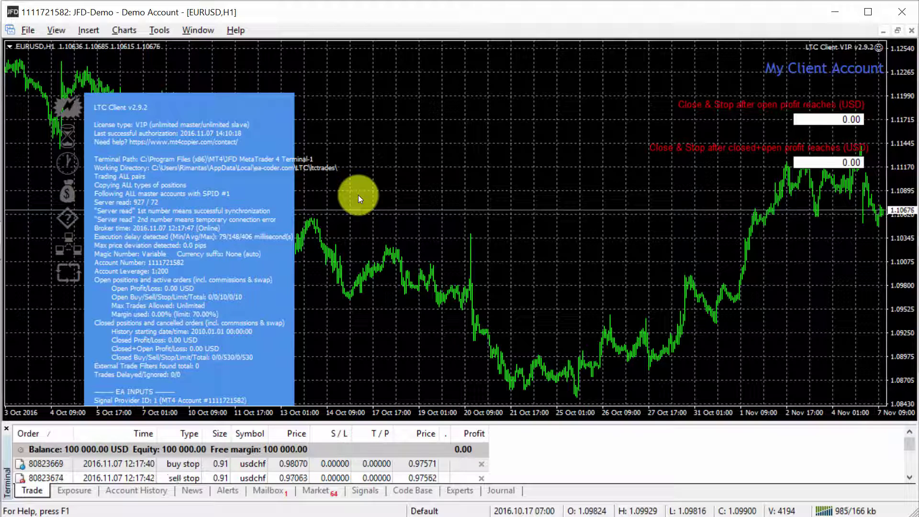
drag(521, 423, 477, 181)
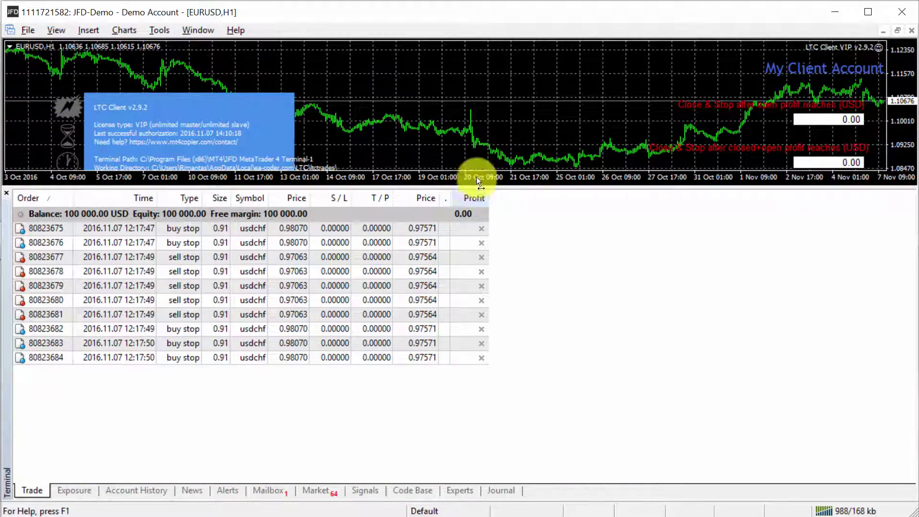
double_click(35, 6)
drag(6, 10, 456, 312)
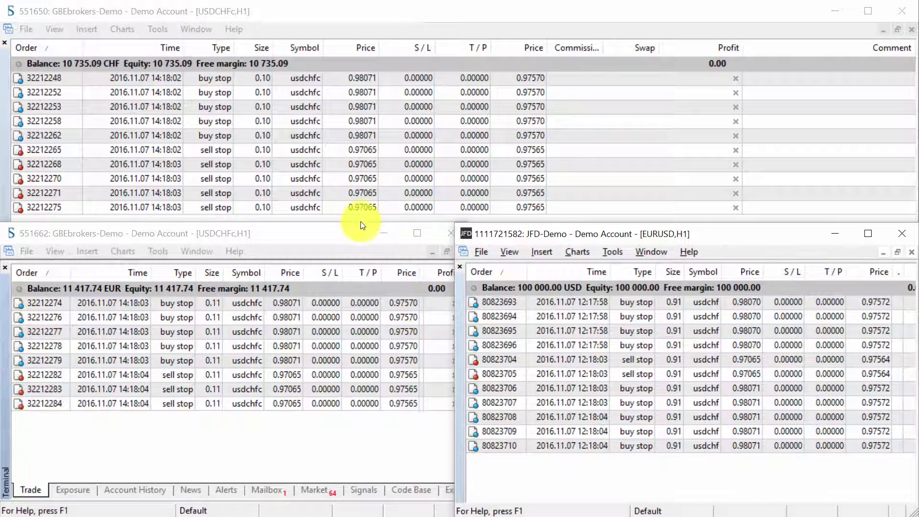
Maximize the GBEbrokers 551662 window and move its splitter to balance the chart and order list.
click(364, 225)
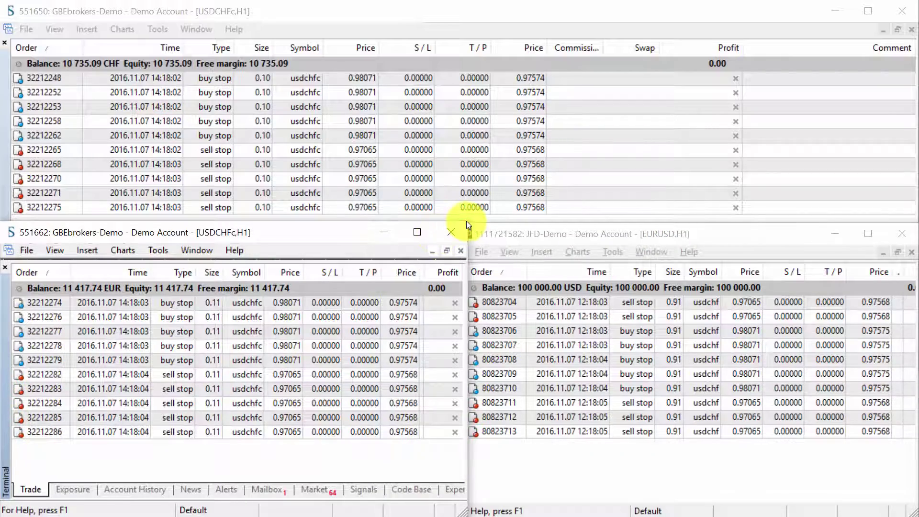
drag(466, 222, 916, 1)
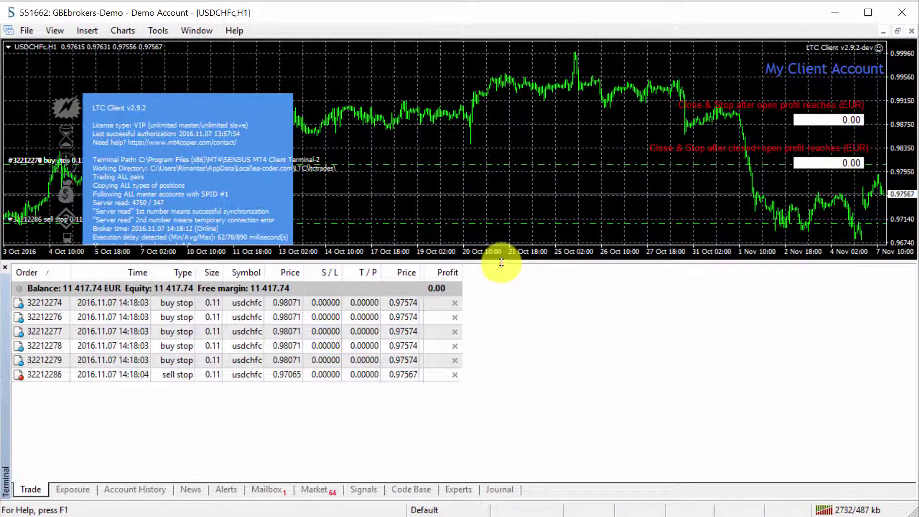
drag(501, 263, 497, 368)
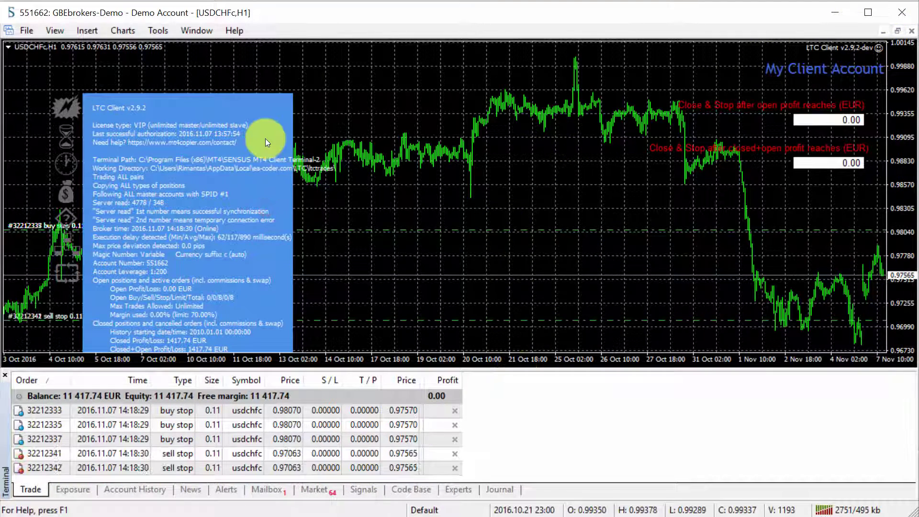
mouse_move(526, 371)
mouse_down()
mouse_move(537, 250)
mouse_move(503, 257)
mouse_move(503, 280)
mouse_up()
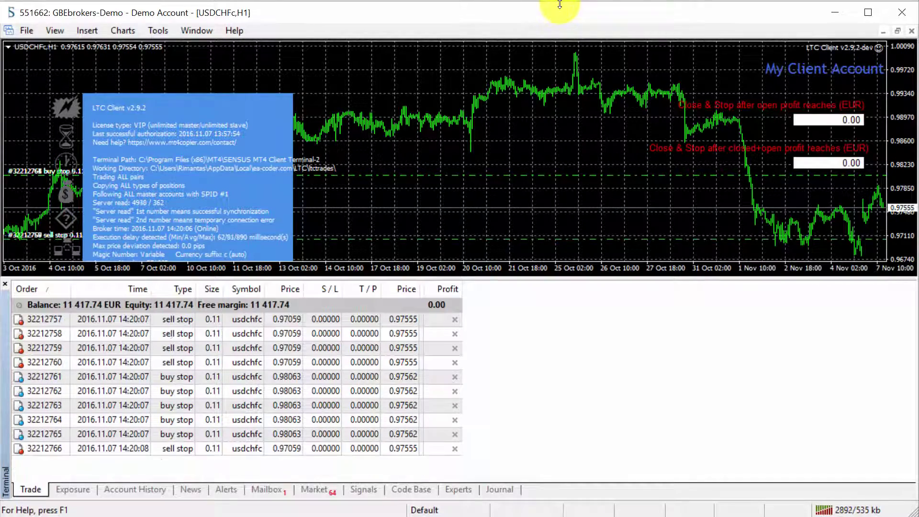
Restore the GBEbrokers client #1 window, then narrow, heighten and shrink it into the lower-left area.
mouse_move(554, 2)
mouse_down()
mouse_move(554, 96)
mouse_move(559, 10)
mouse_up()
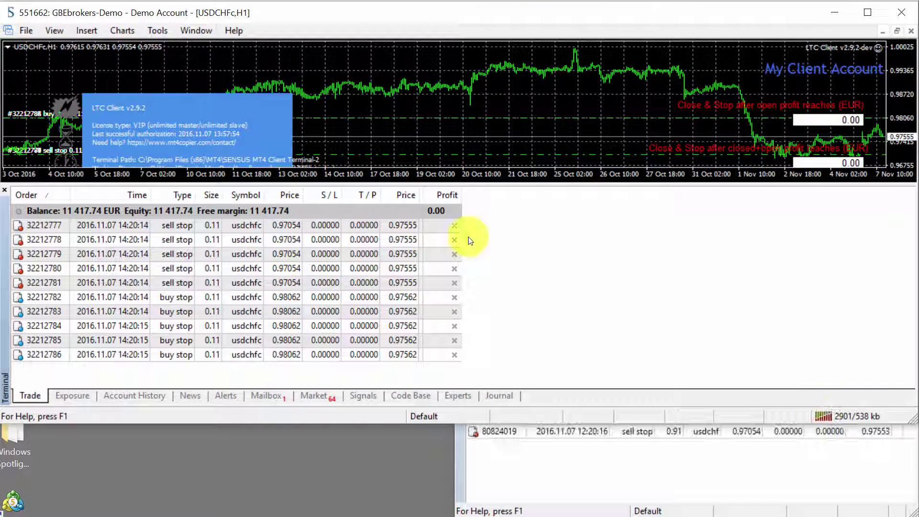
click(818, 415)
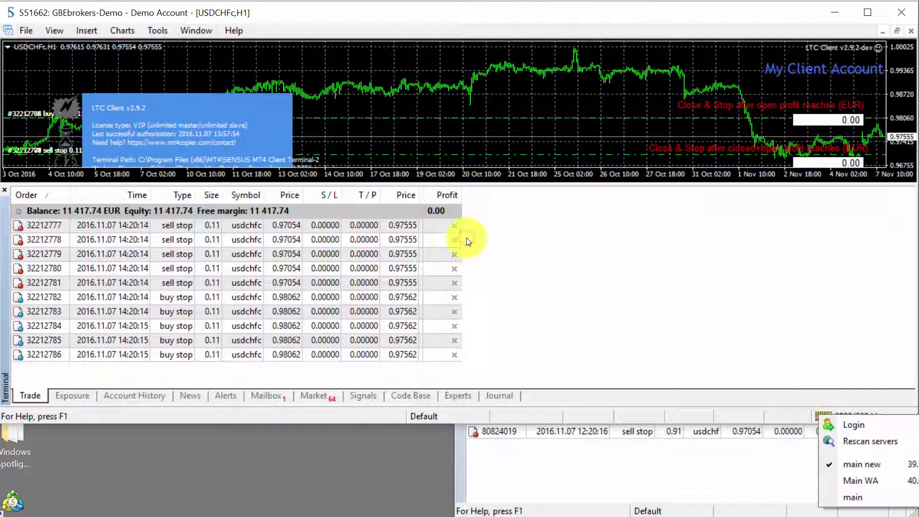
click(821, 325)
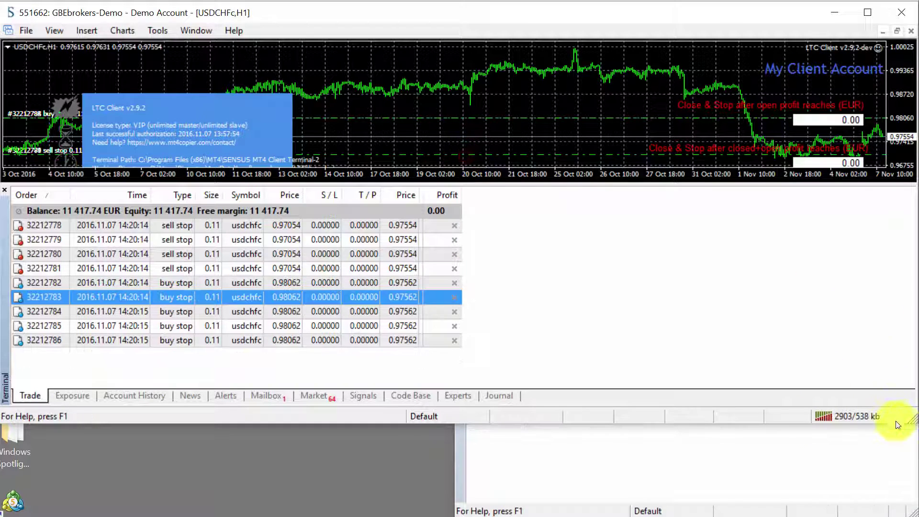
drag(917, 422, 857, 421)
click(764, 407)
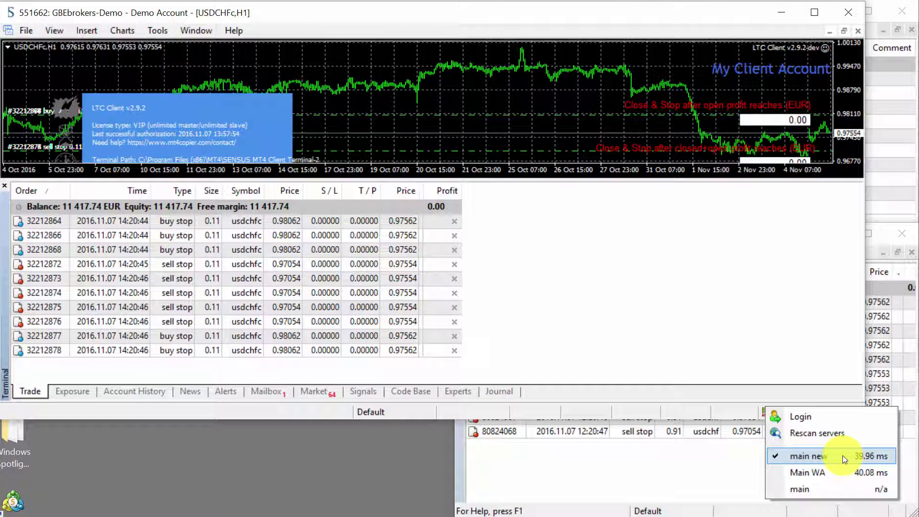
click(578, 318)
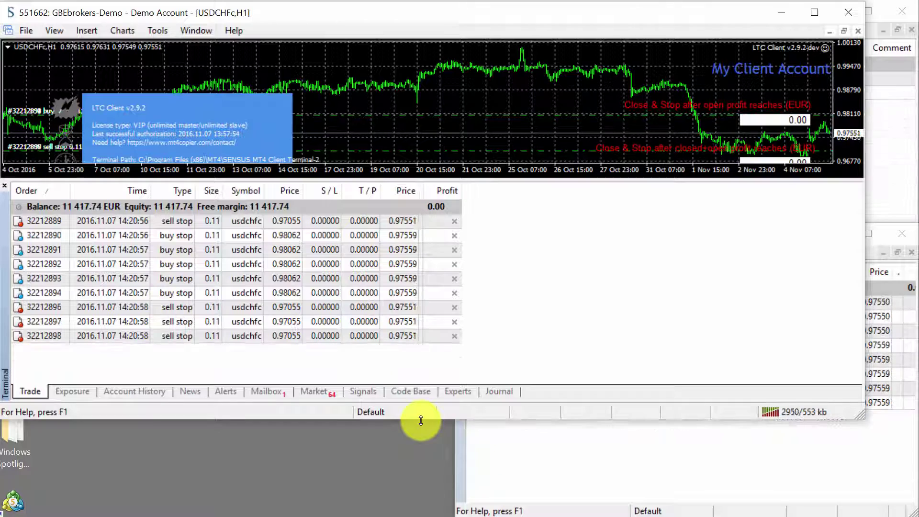
drag(421, 421, 414, 515)
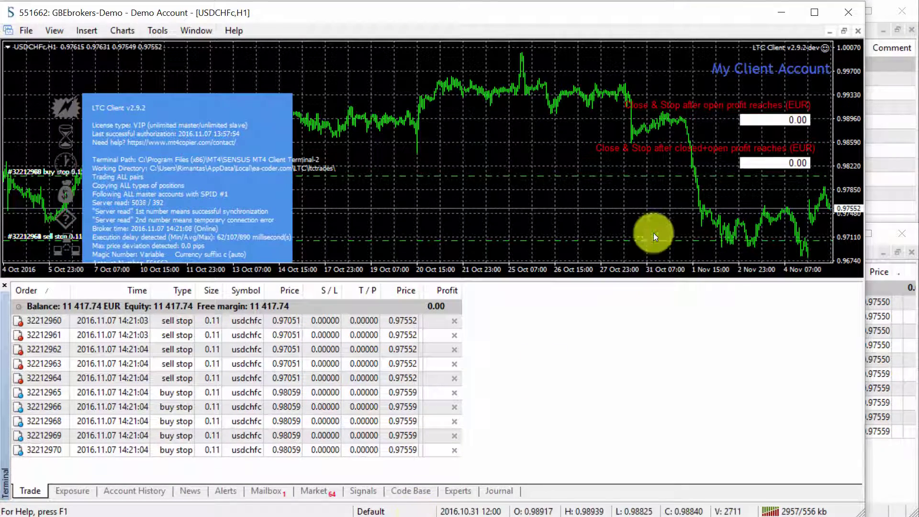
drag(863, 2, 451, 273)
Move the JFD-Demo window to the upper left, resize and shorten it, and show its server list.
drag(588, 232, 329, 60)
drag(660, 346, 881, 397)
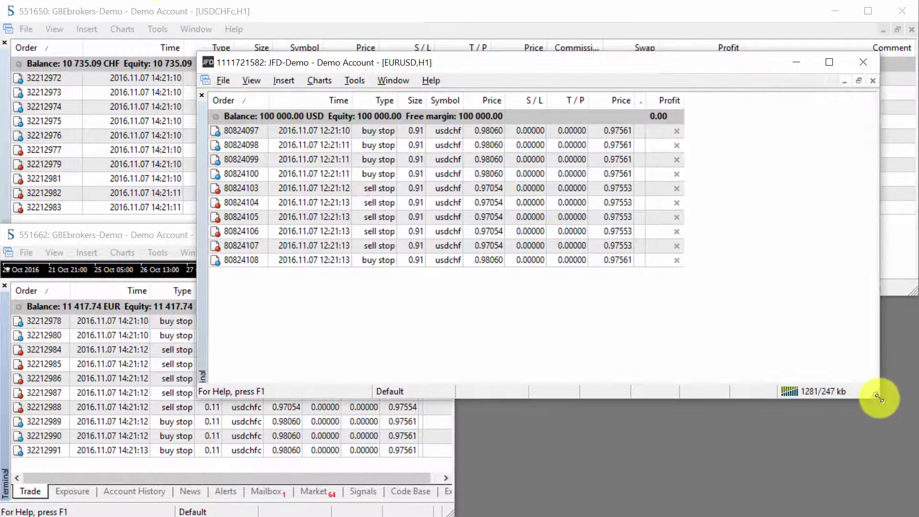
click(785, 390)
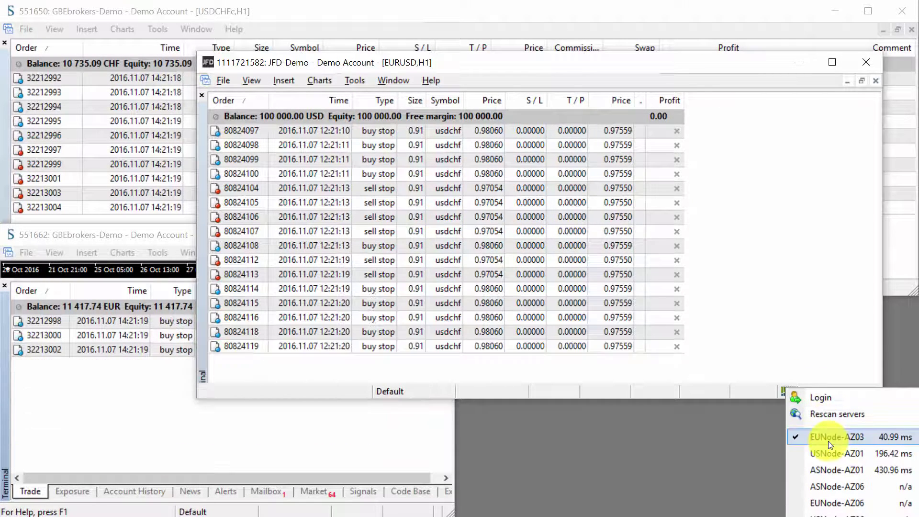
click(394, 193)
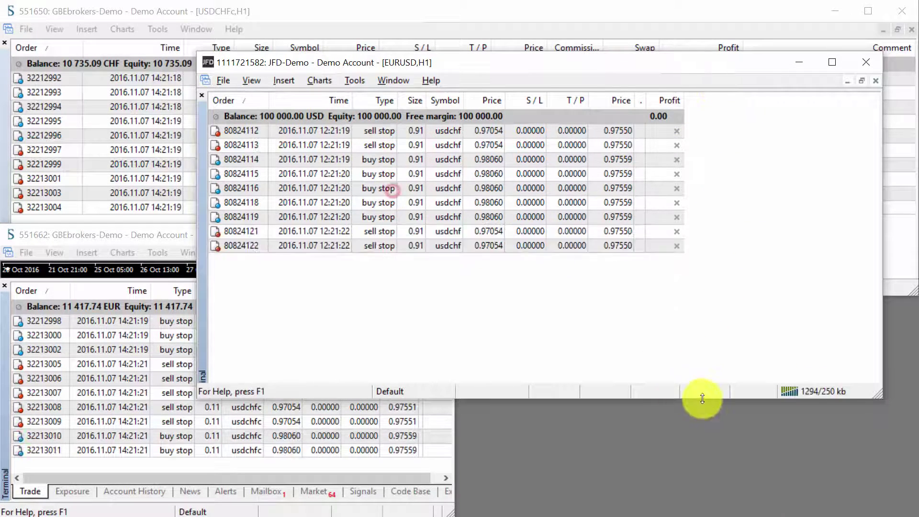
drag(697, 398, 685, 347)
click(789, 340)
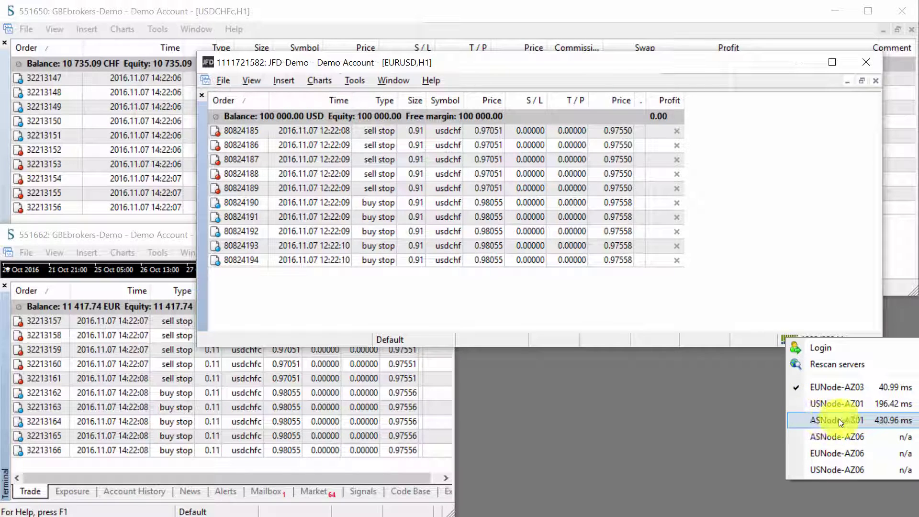
Connect the JFD terminal to ASNode-AZ01, lengthen its window, and select an order row.
click(859, 420)
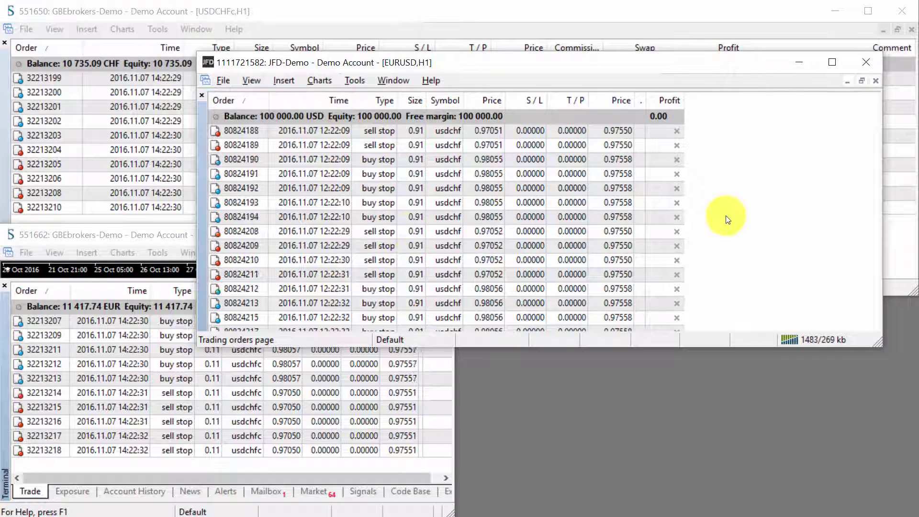
drag(581, 348, 589, 452)
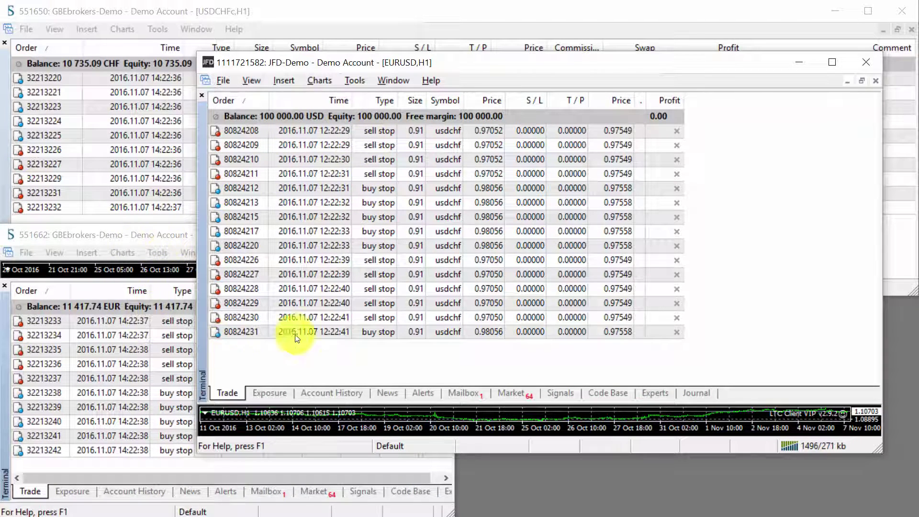
click(691, 204)
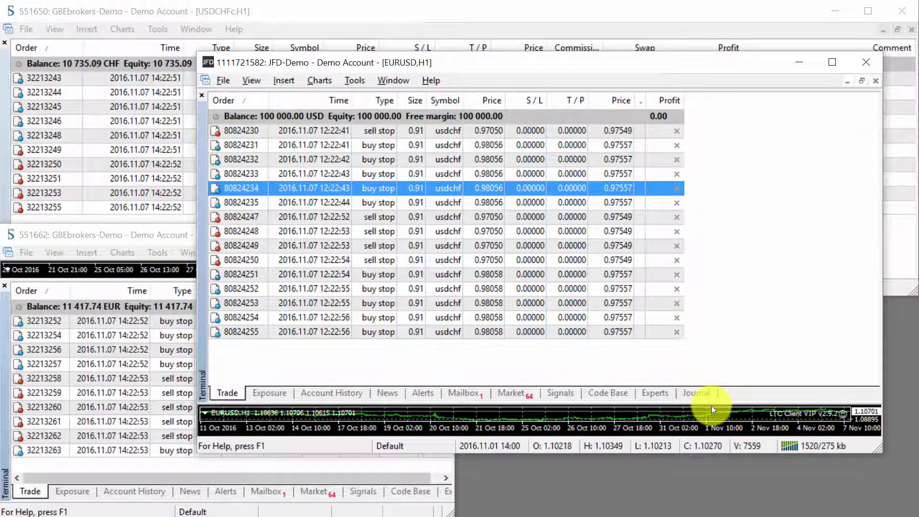
Drag the JFD Terminal splitter up to reveal the EURUSD chart, then back down over it.
drag(712, 403, 712, 158)
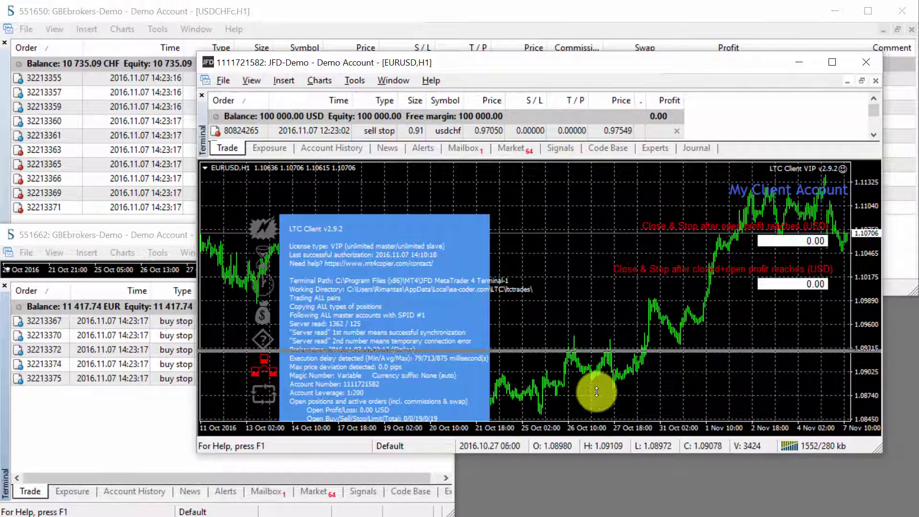
drag(597, 392, 605, 453)
Pick EUNode-AZ03 from the JFD status-bar server list.
click(790, 446)
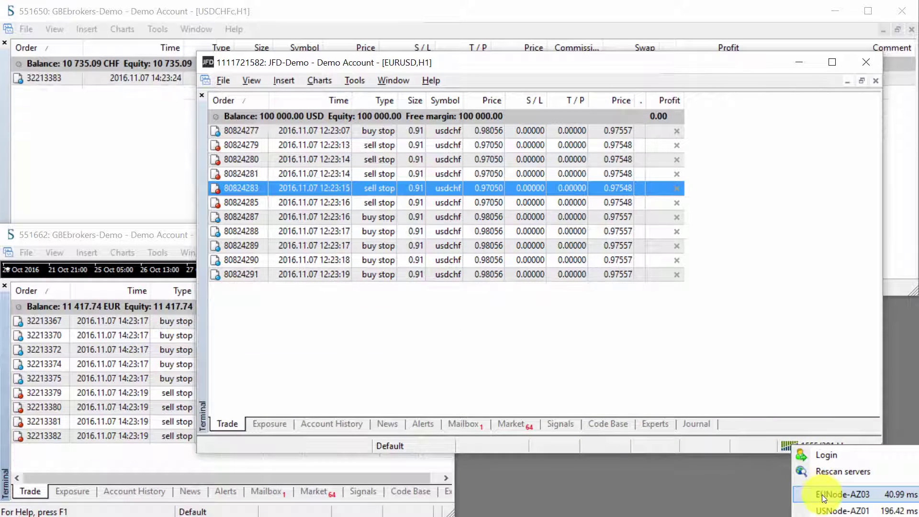
click(470, 293)
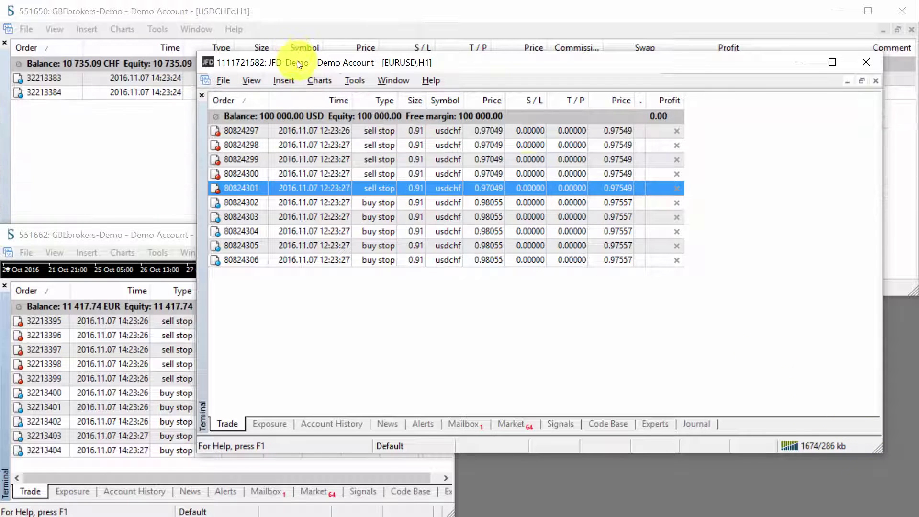
Move and narrow the JFD window in the lower right, then expand the GBEbrokers order list over its chart.
drag(298, 64, 335, 130)
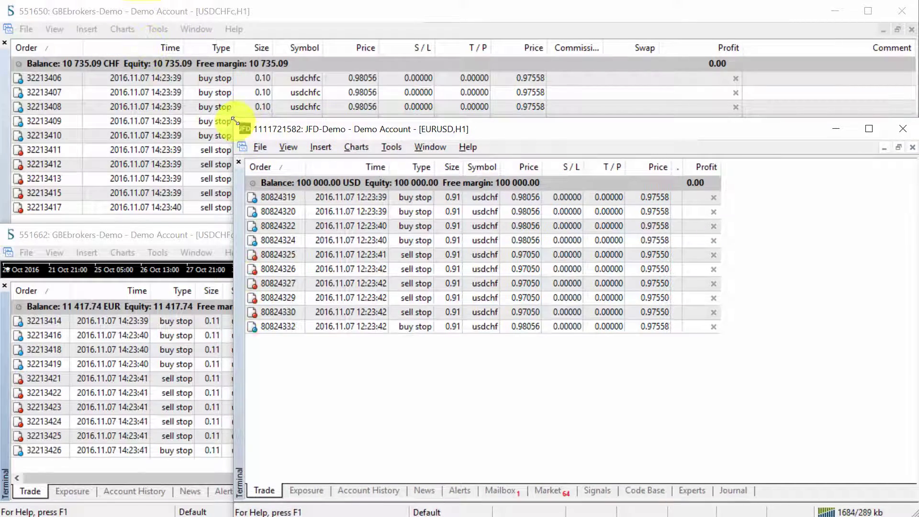
drag(249, 129, 423, 234)
drag(413, 272, 426, 224)
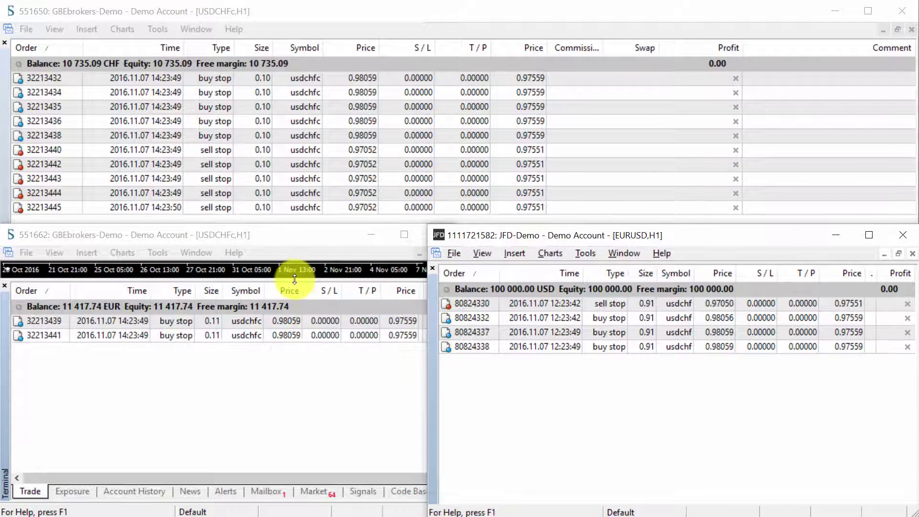
click(294, 276)
drag(294, 262, 294, 246)
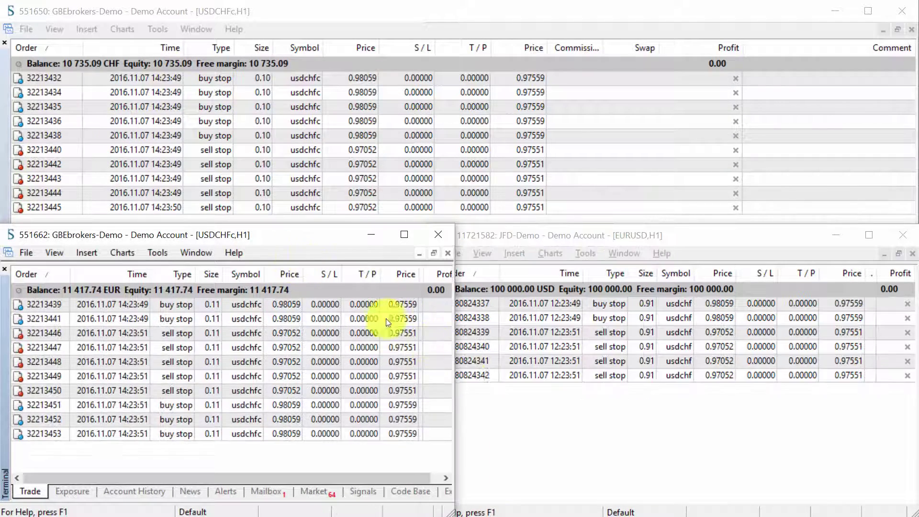
Activate the JFD terminal window by its title bar.
click(533, 235)
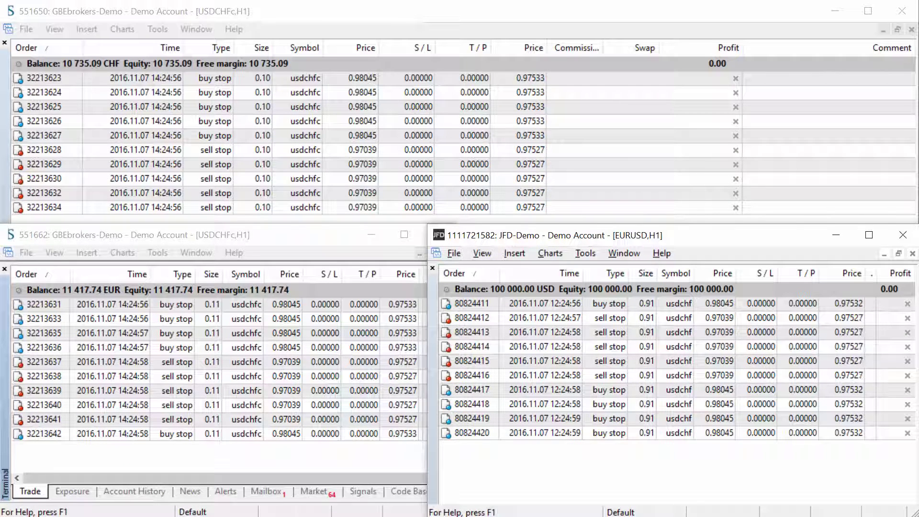
Launch Task Manager from the taskbar menu and show the Memory performance graph.
right_click(723, 516)
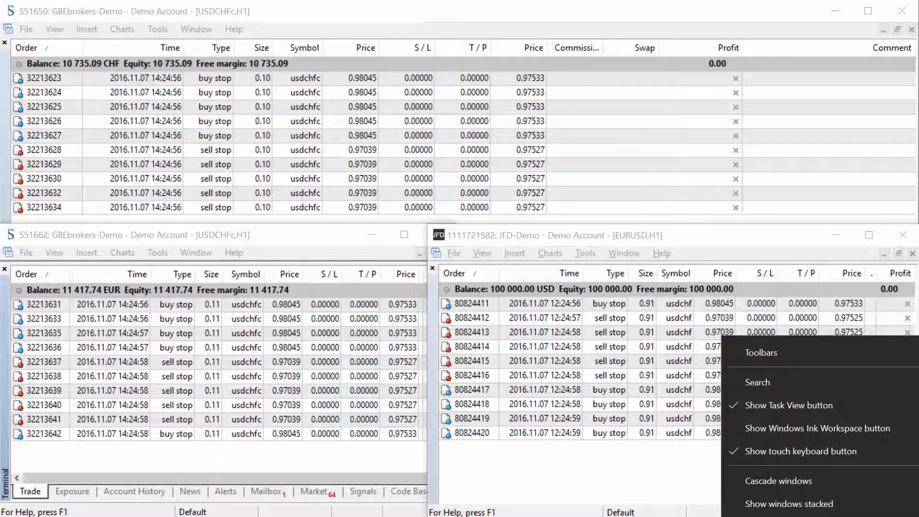
click(561, 415)
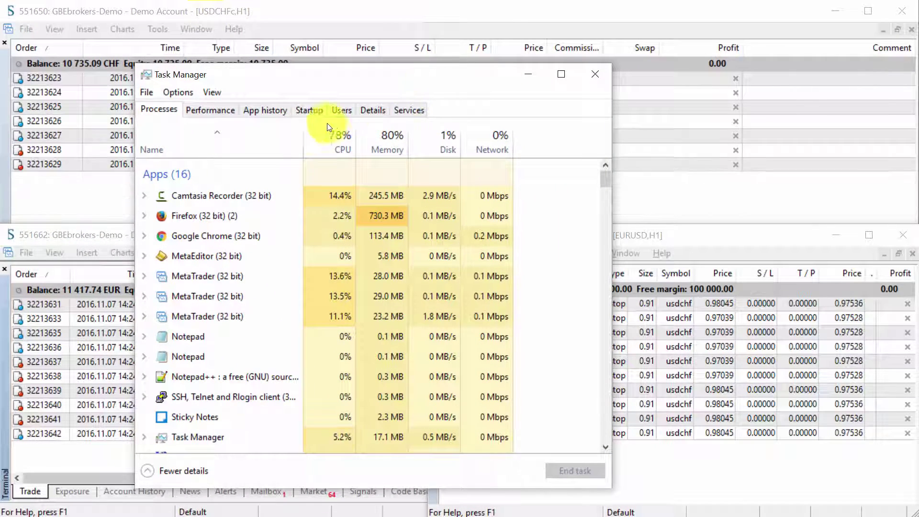
click(211, 110)
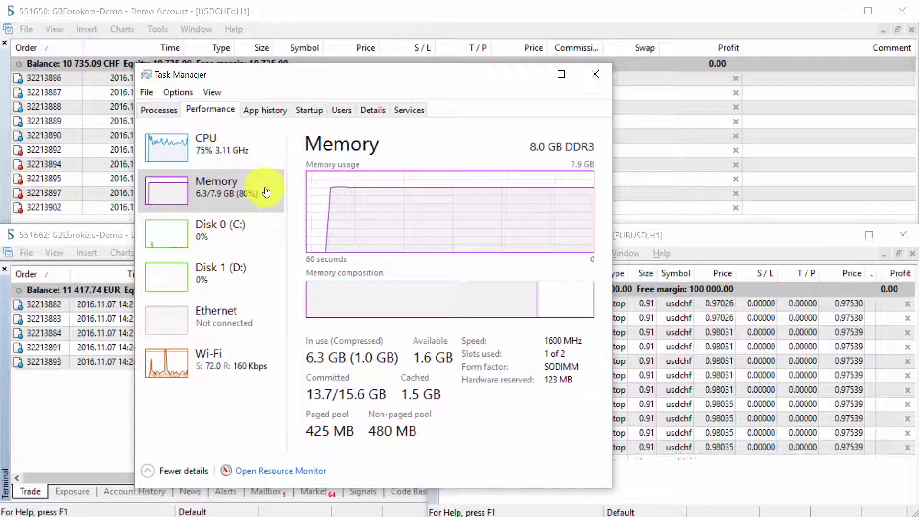
Move the Task Manager window toward the centre-right of the screen.
drag(287, 72, 465, 66)
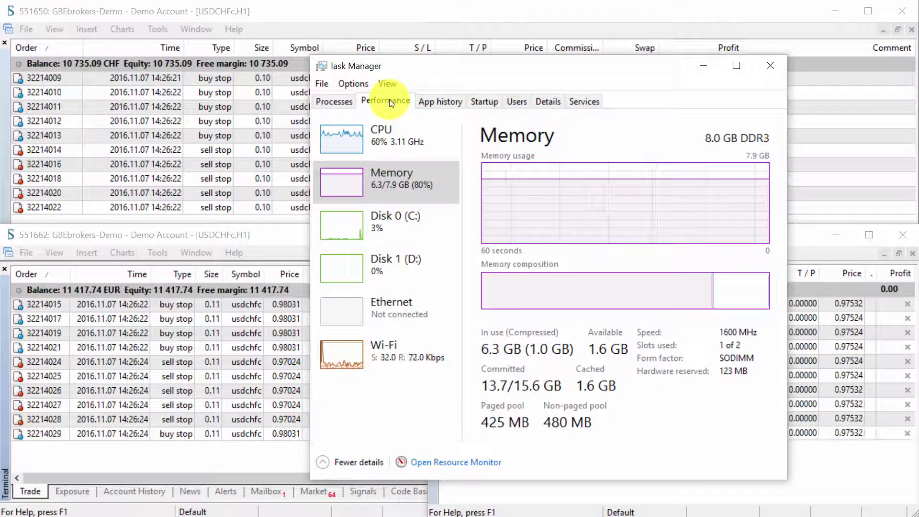
Return to the Processes list and expand a MetaTrader entry to identify the JFD terminal.
click(334, 101)
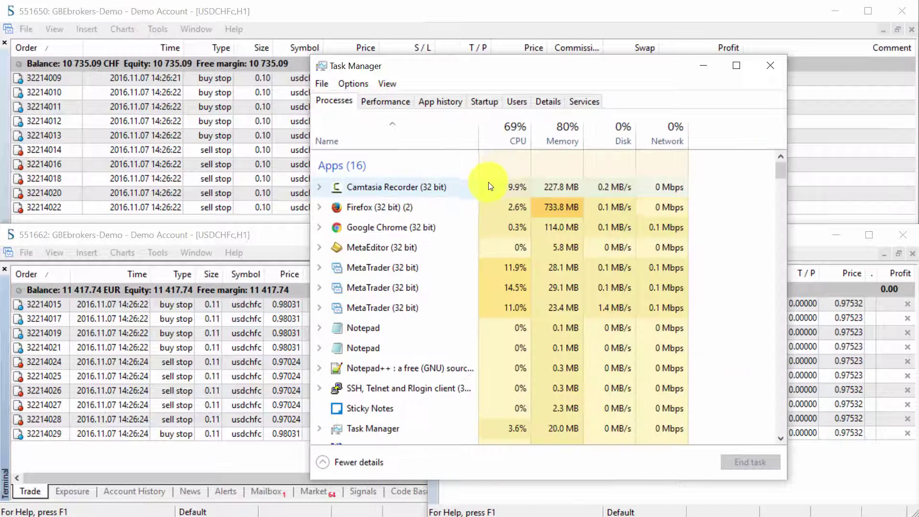
click(319, 268)
key(shift+F10)
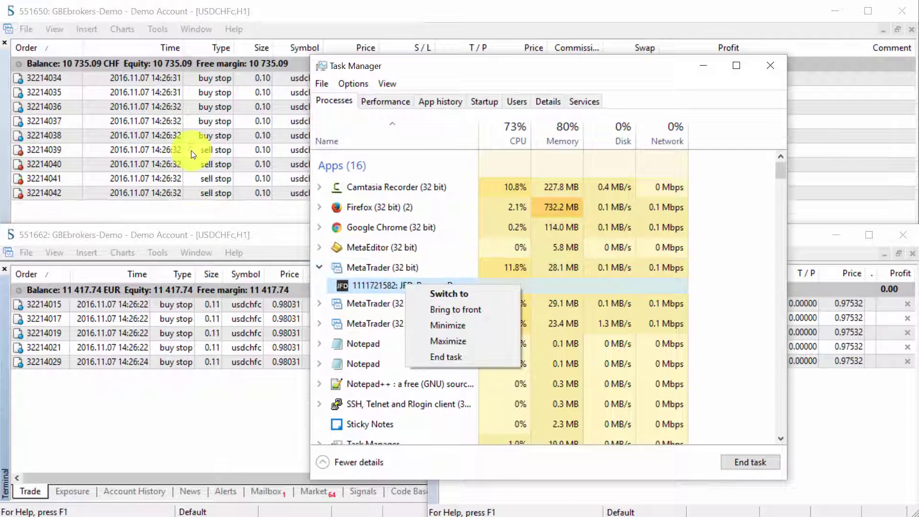
key(Escape)
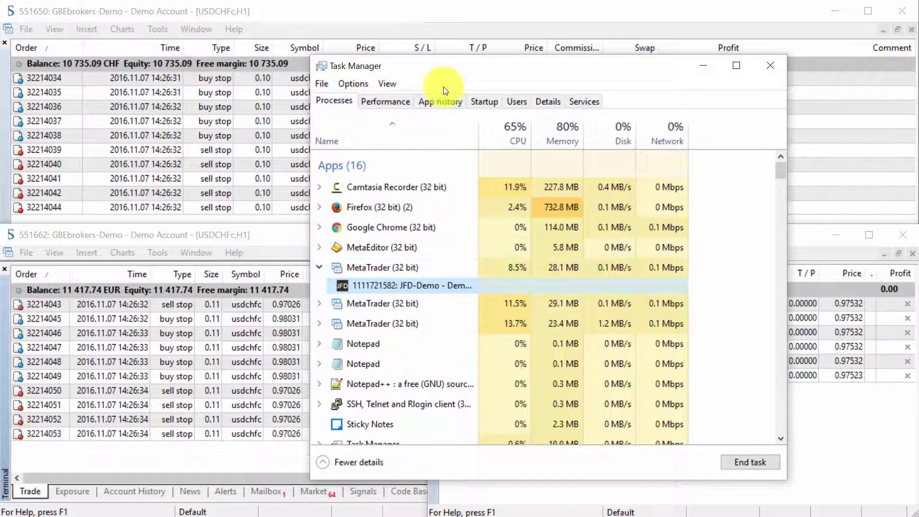
In the Details list, scroll down and select the first terminal.exe process (PID 7704).
click(548, 101)
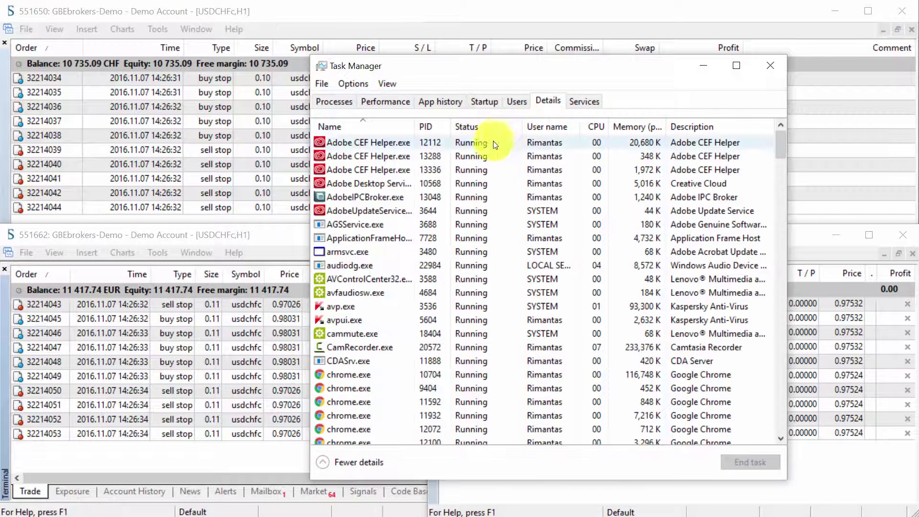
scroll(426, 252, down, 10)
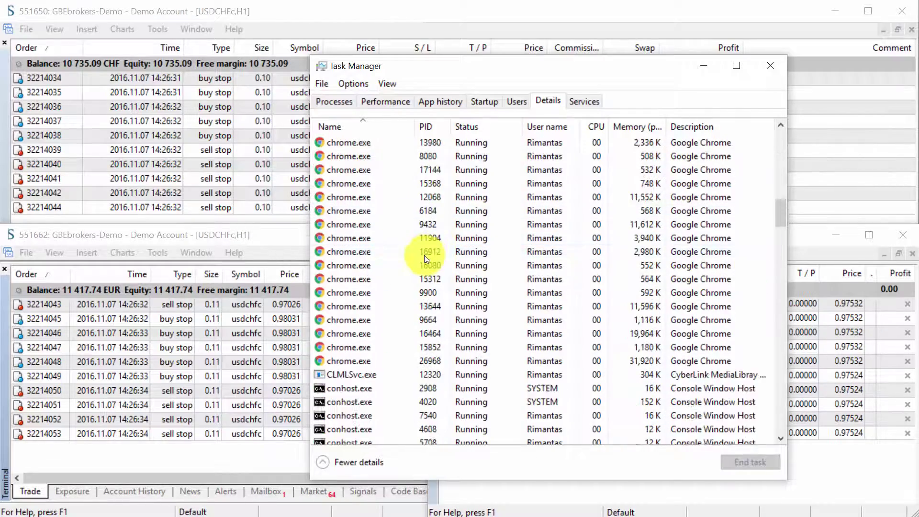
scroll(425, 258, down, 5)
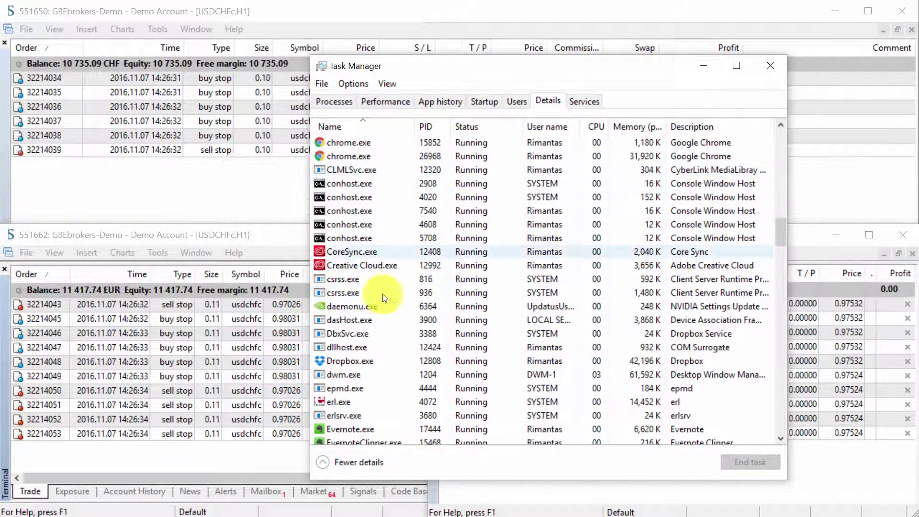
scroll(379, 302, down, 20)
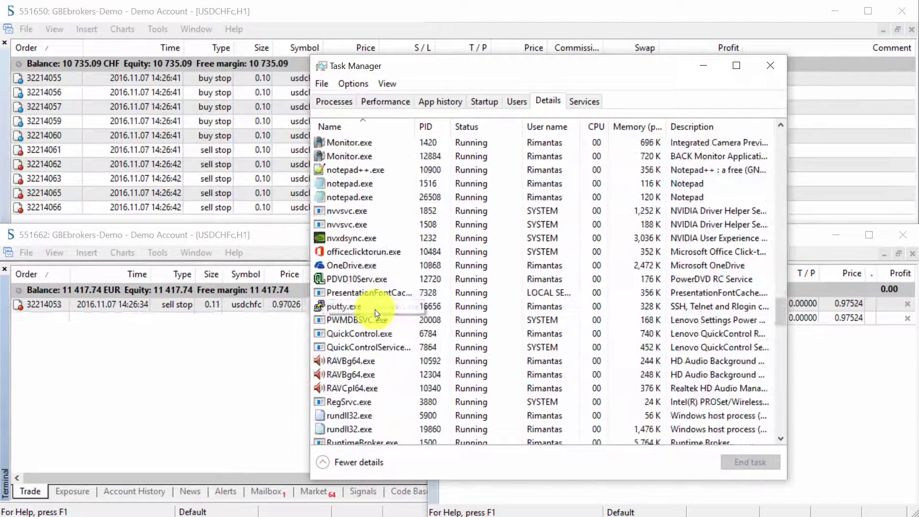
scroll(376, 312, down, 5)
scroll(376, 312, down, 4)
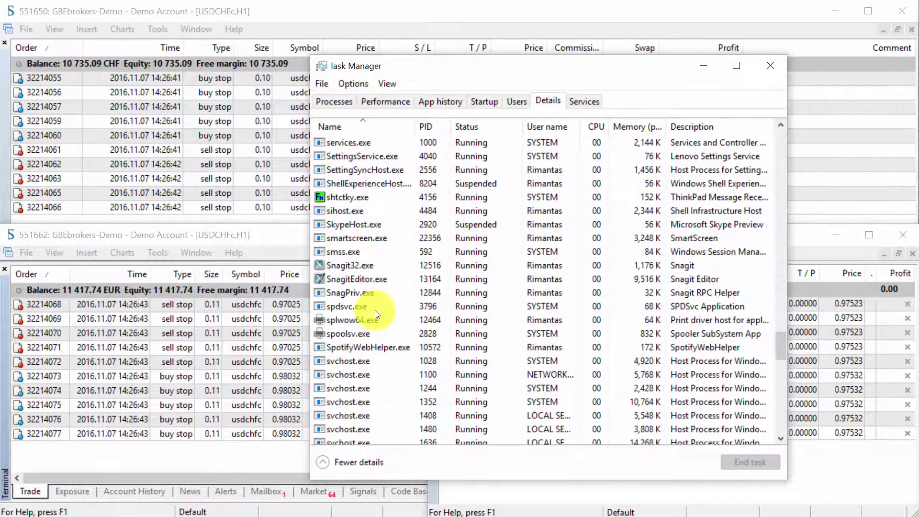
scroll(378, 313, down, 15)
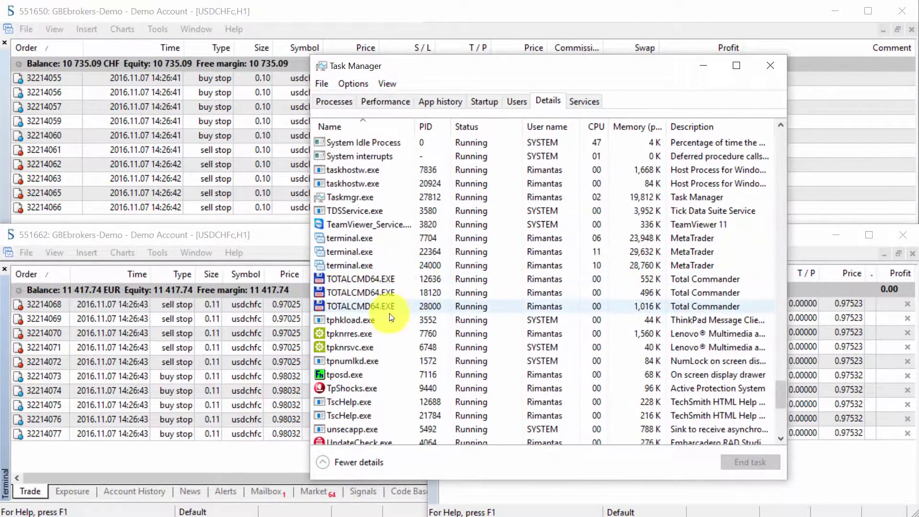
click(410, 238)
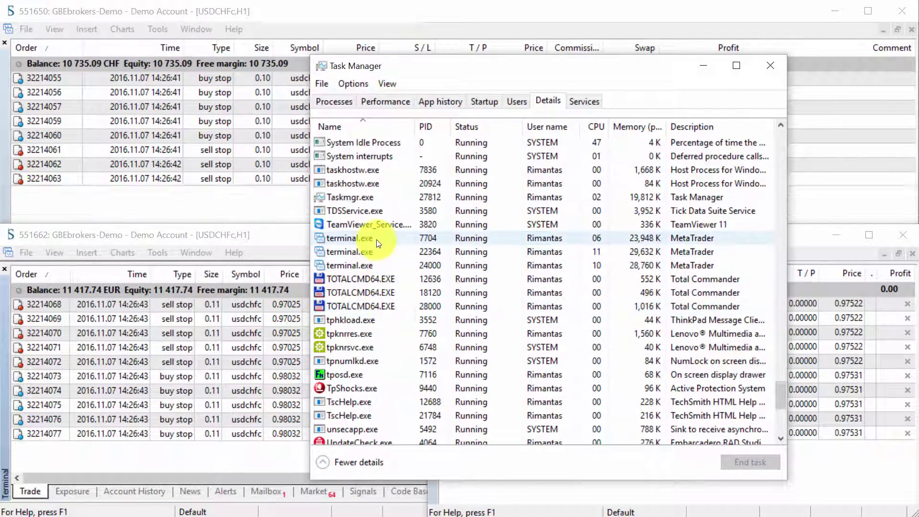
Open Set affinity for terminal.exe PID 7704, clear all processors and tick only CPU 0.
right_click(410, 238)
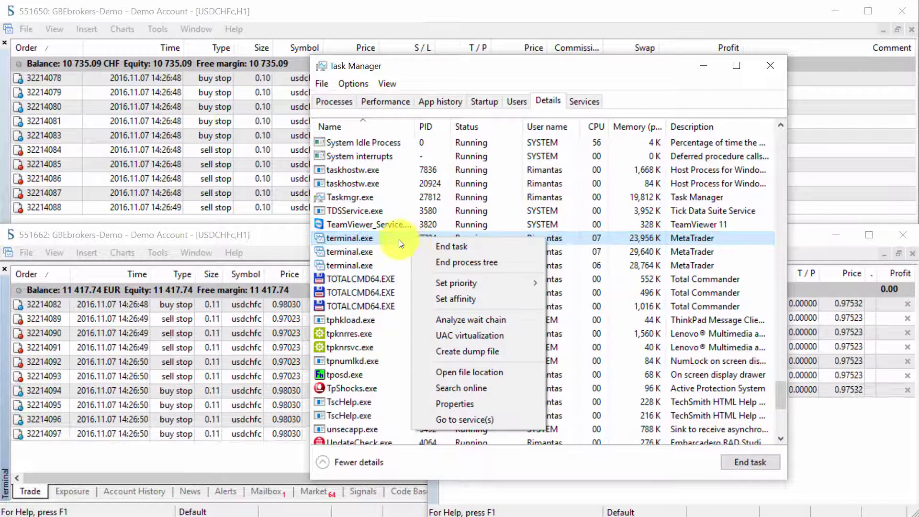
right_click(398, 239)
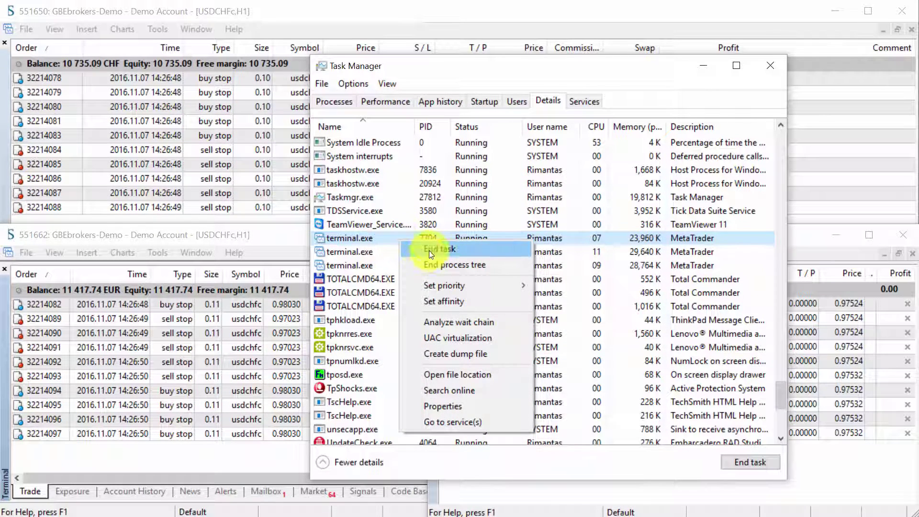
click(454, 302)
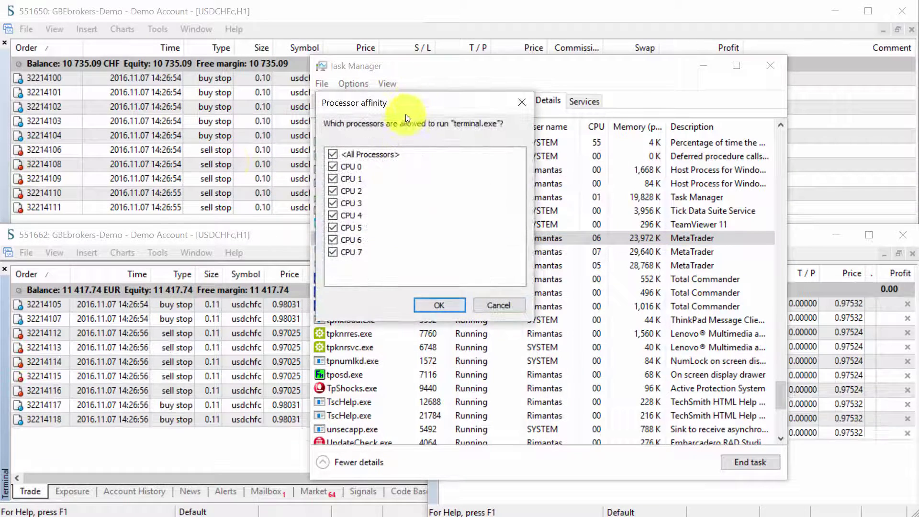
drag(410, 114, 504, 190)
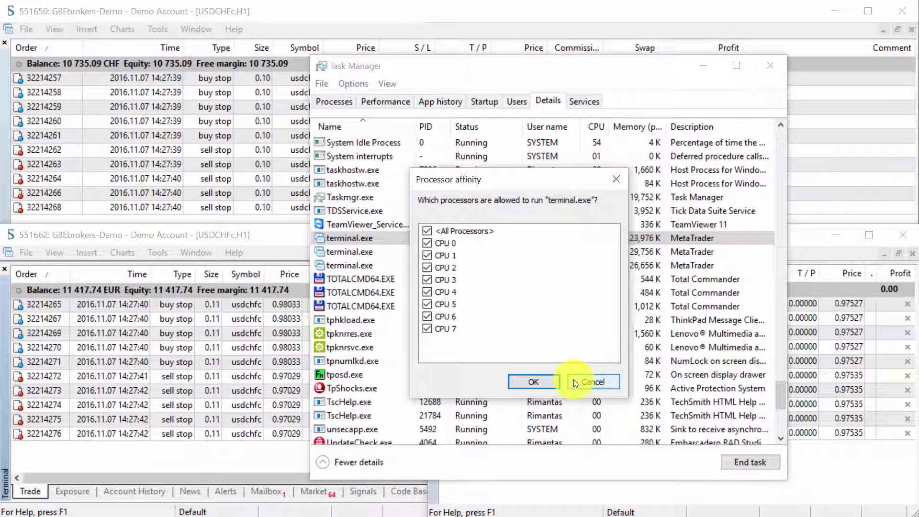
click(427, 231)
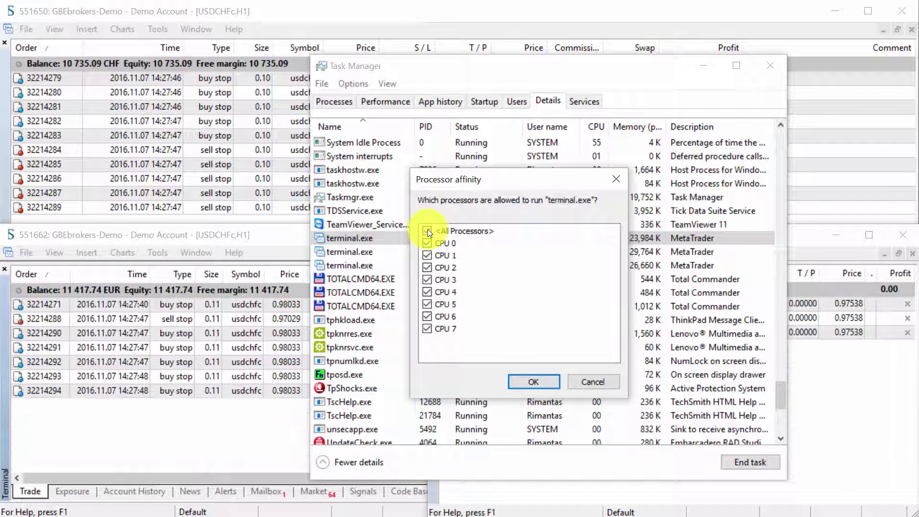
click(206, 117)
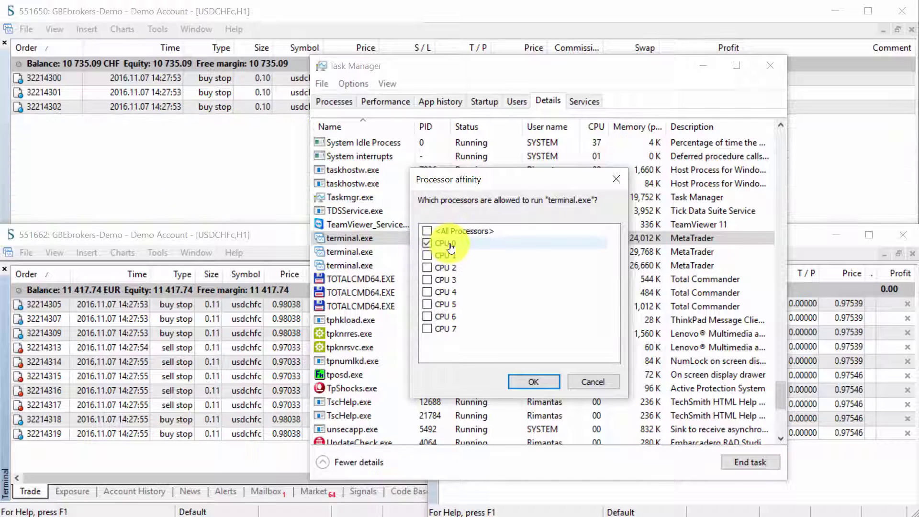
Confirm PID 7704's affinity, then restrict terminal.exe PID 22364 to CPU 0 only.
click(584, 381)
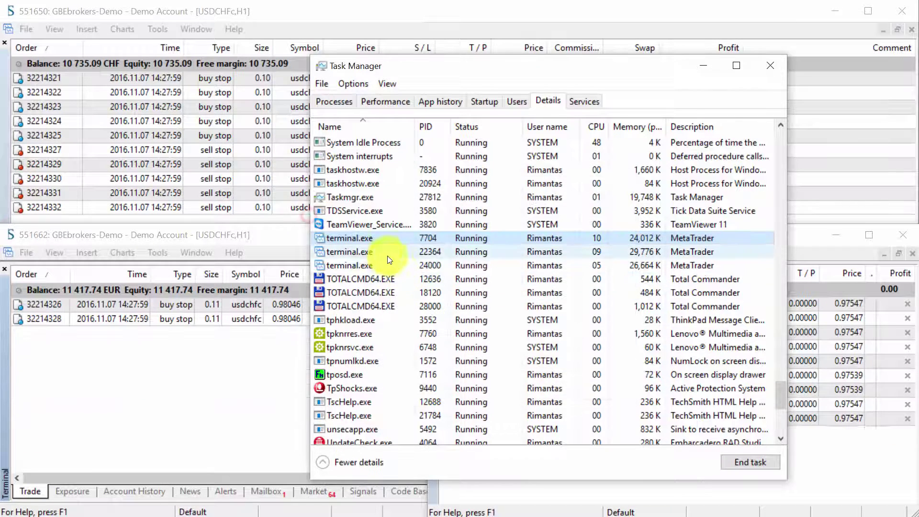
right_click(382, 251)
click(427, 312)
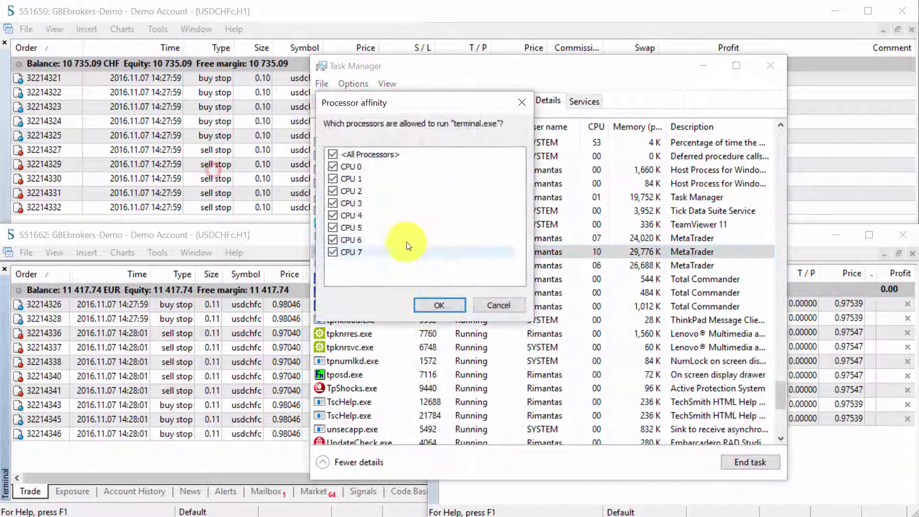
click(333, 167)
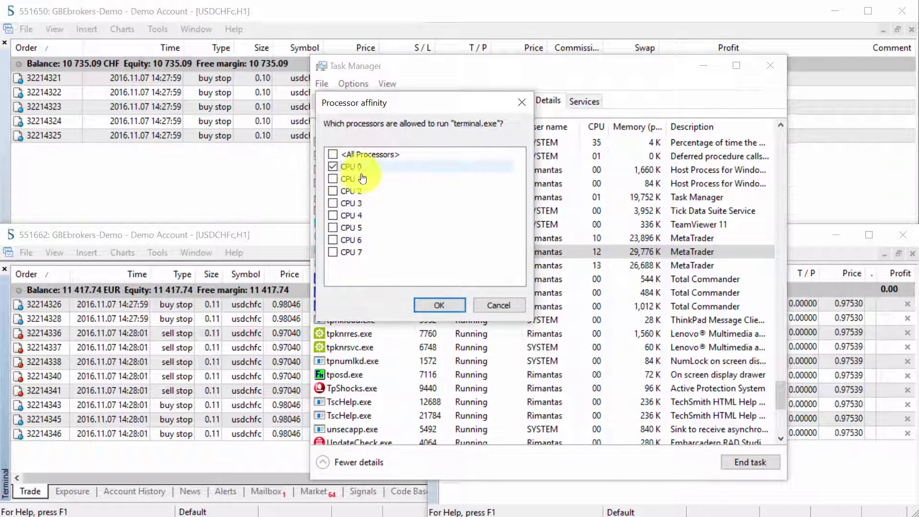
click(497, 306)
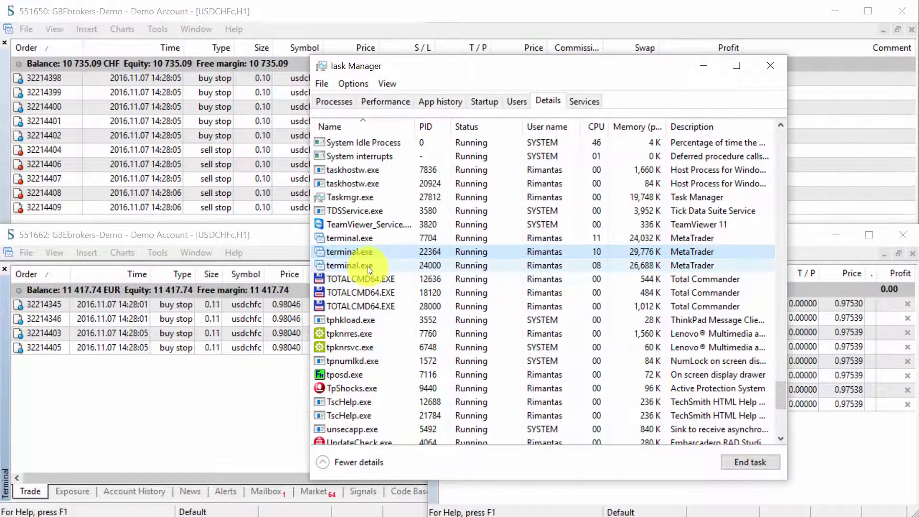
Restrict the third terminal.exe (PID 24000) to CPU 0 only, then reselect PID 22364.
right_click(368, 265)
click(434, 330)
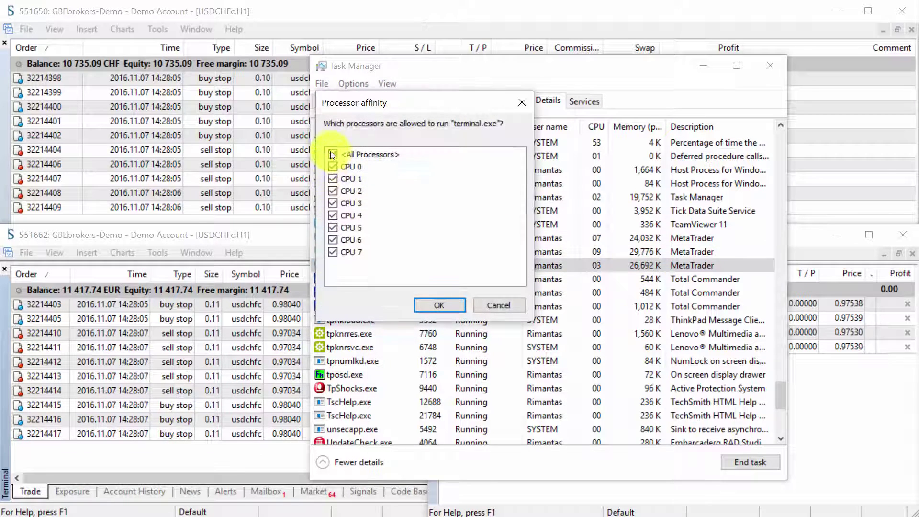
click(332, 154)
click(333, 166)
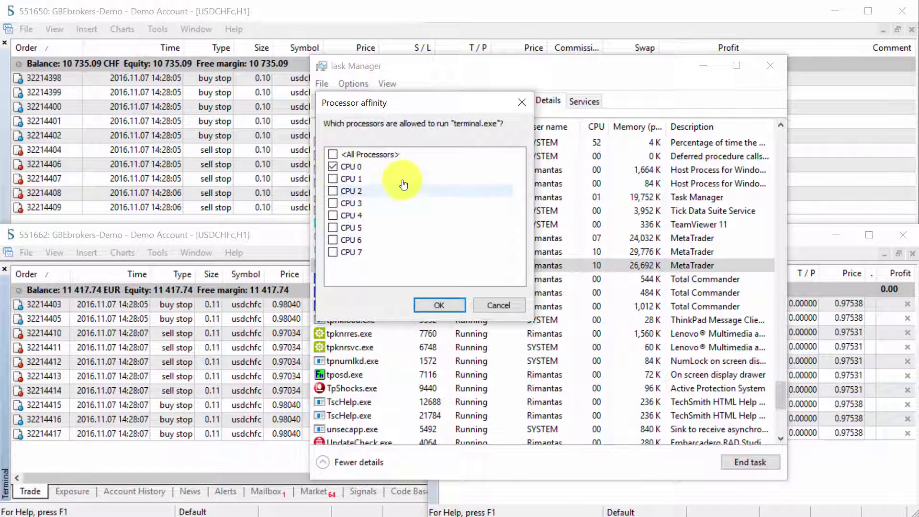
click(482, 304)
click(388, 252)
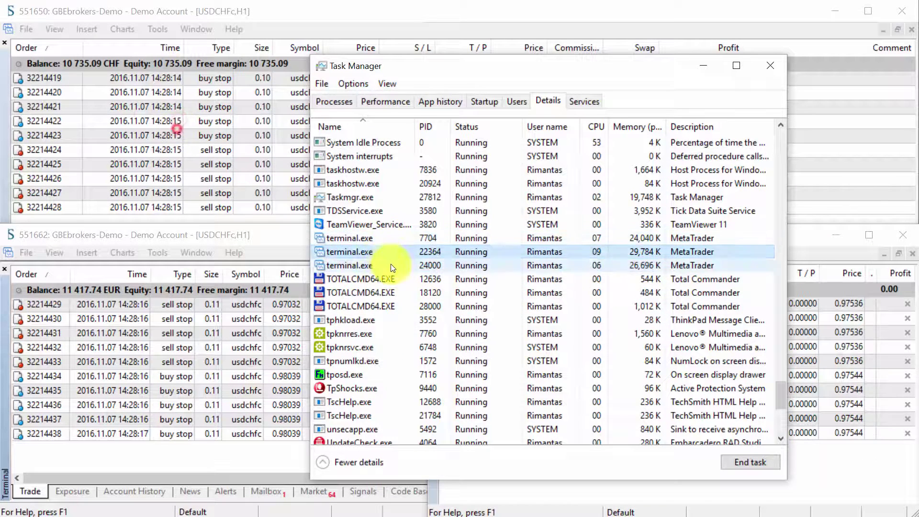
Select the terminal.exe rows for PIDs 24000, 7704 and 22364 to check their CPU usage.
click(402, 265)
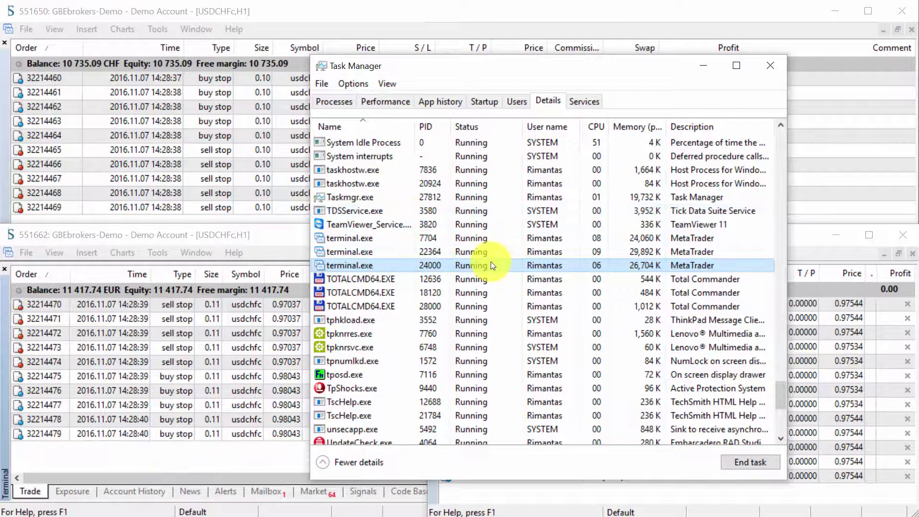
click(399, 238)
click(398, 252)
click(403, 268)
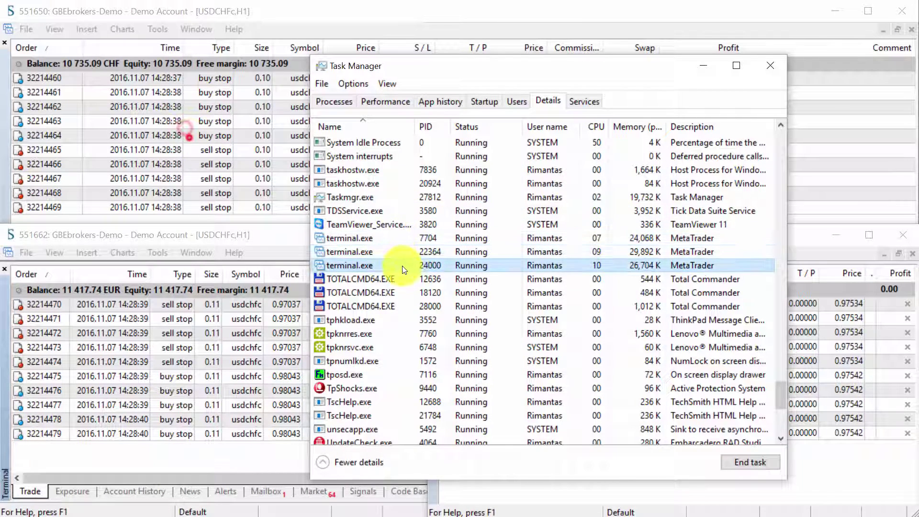
click(770, 65)
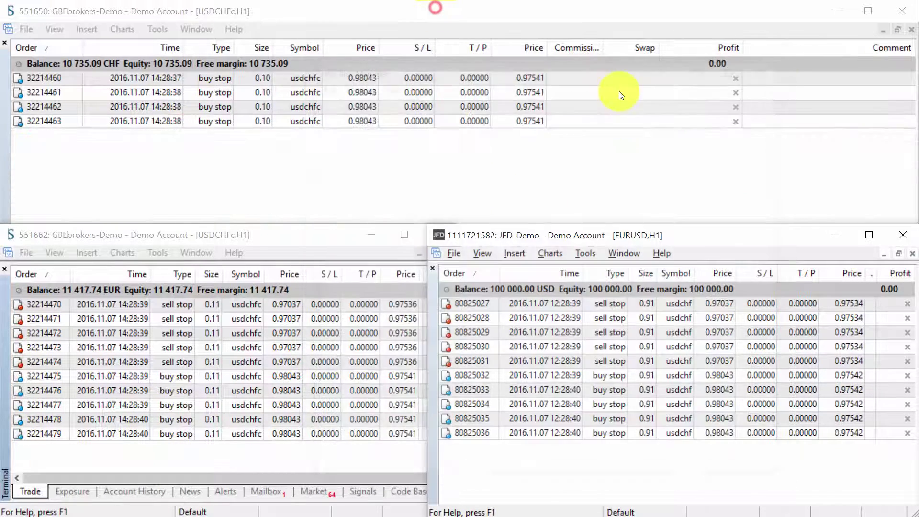